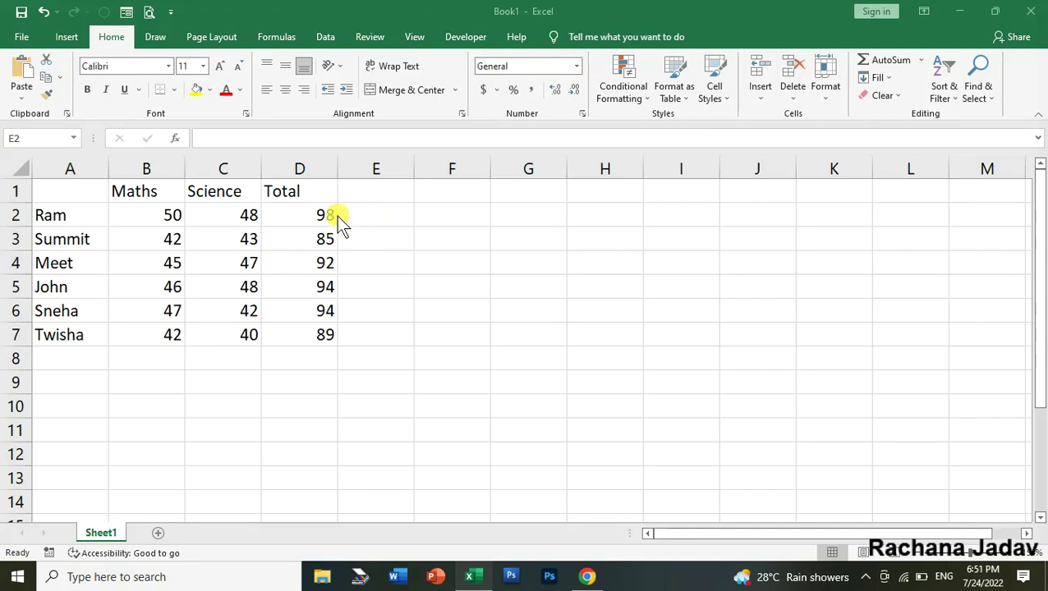
- Enter 78 in cell E2 beside Ram's total, after cancelling a first attempt with Esc
{"action": "left_click", "coordinate": [373, 215]}
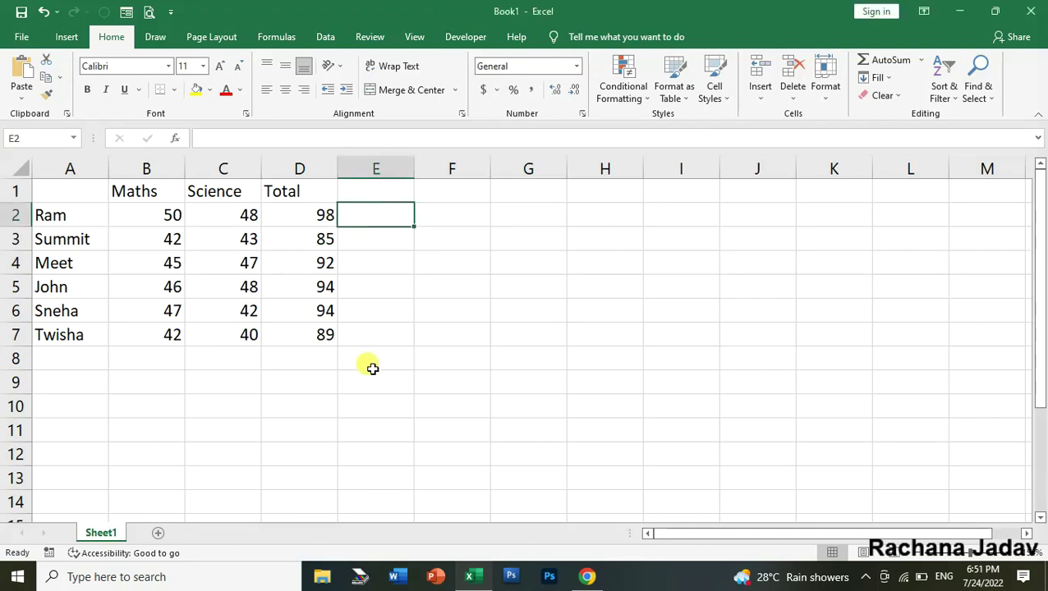
{"action": "type", "text": "78"}
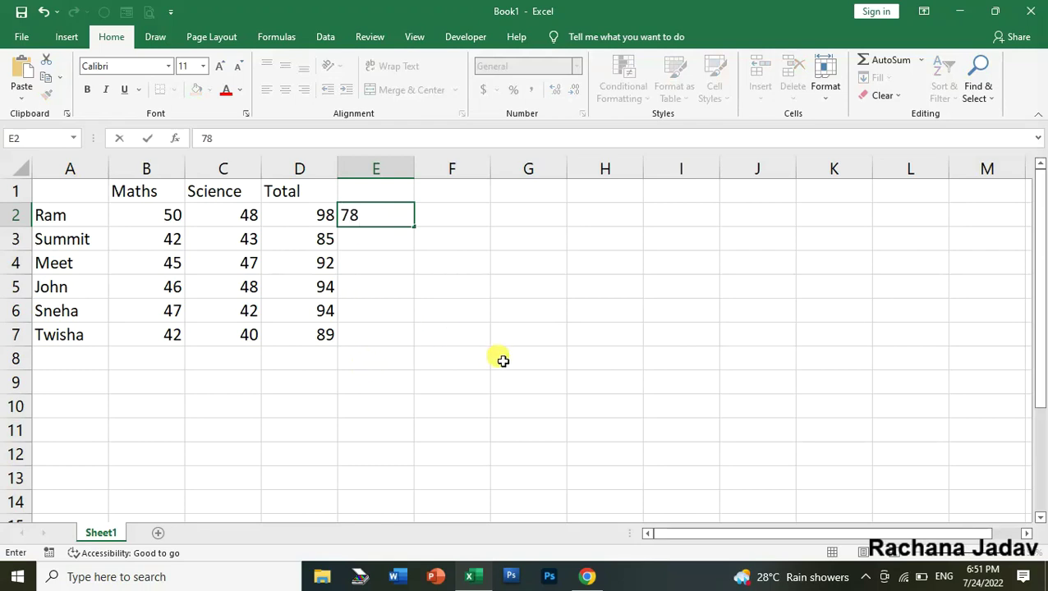
{"action": "key", "text": "Escape"}
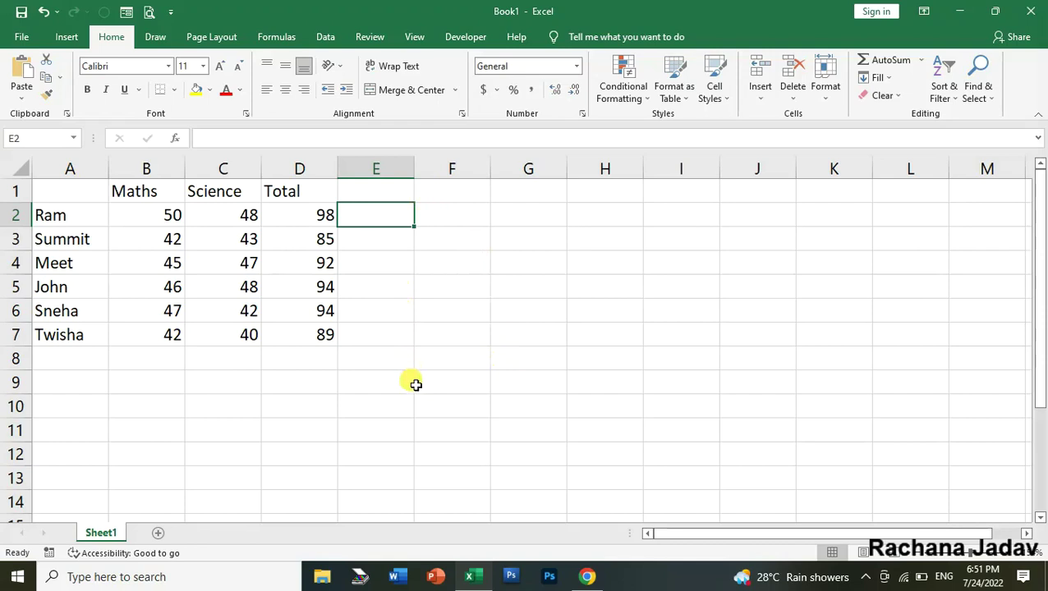
{"action": "type", "text": "78"}
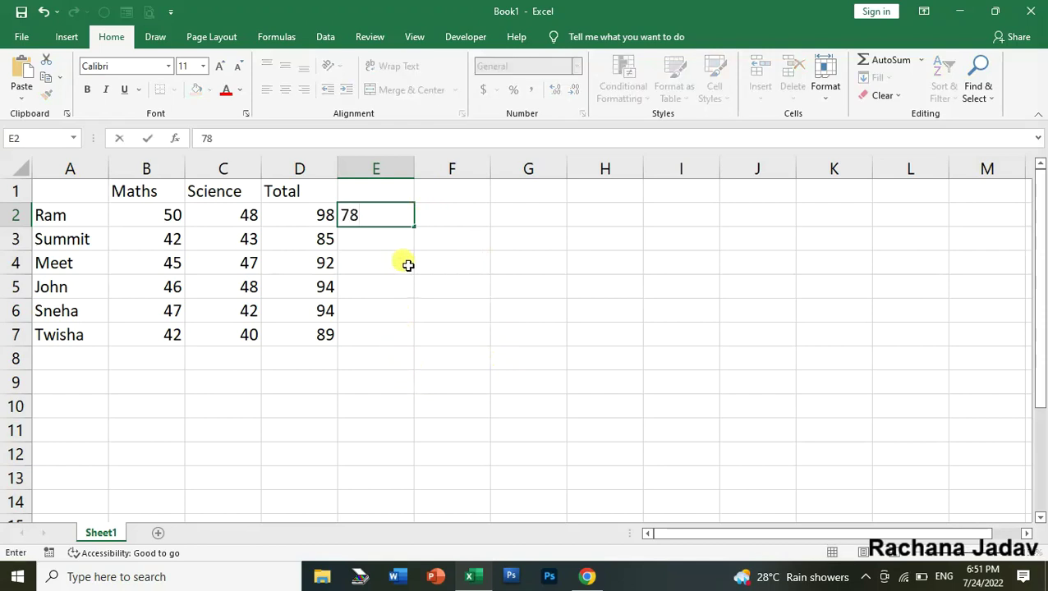
{"action": "key", "text": "Return"}
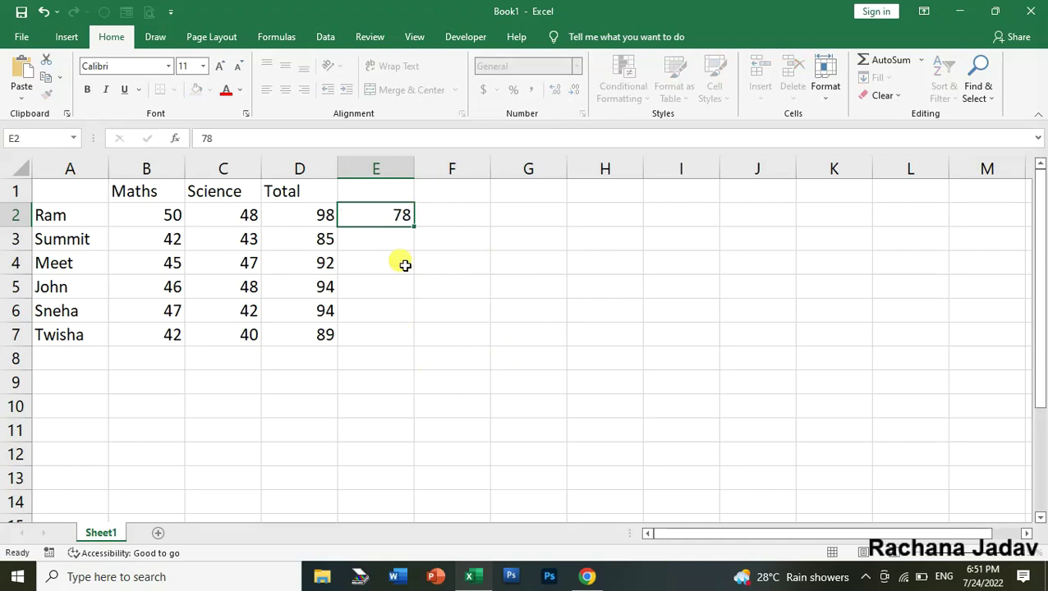
{"action": "left_click", "coordinate": [385, 217]}
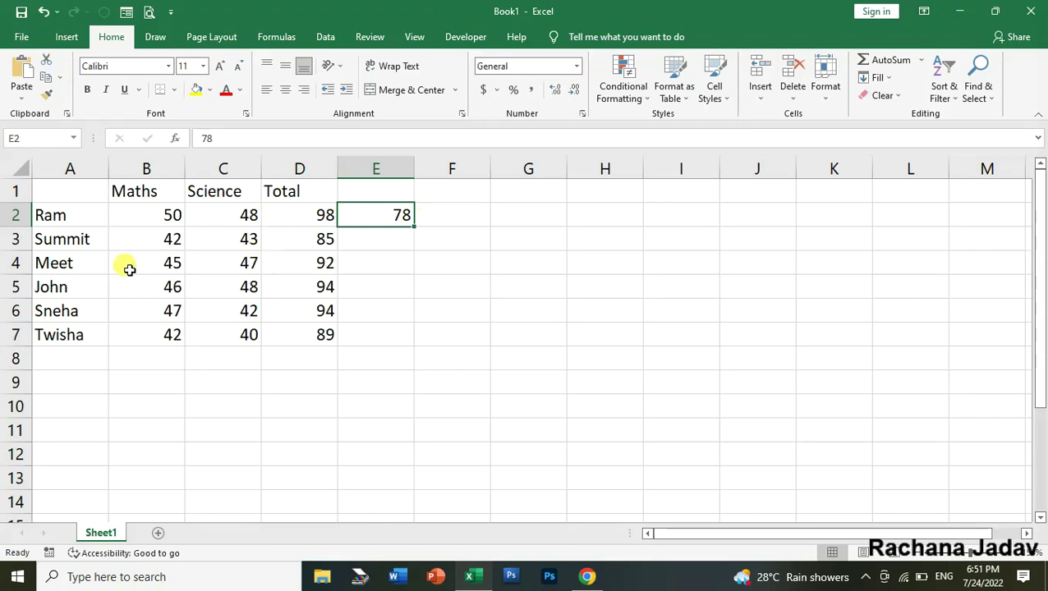
- Select row 4 with Shift+Space, then the whole Total column D with Ctrl+Space
{"action": "left_click", "coordinate": [67, 266]}
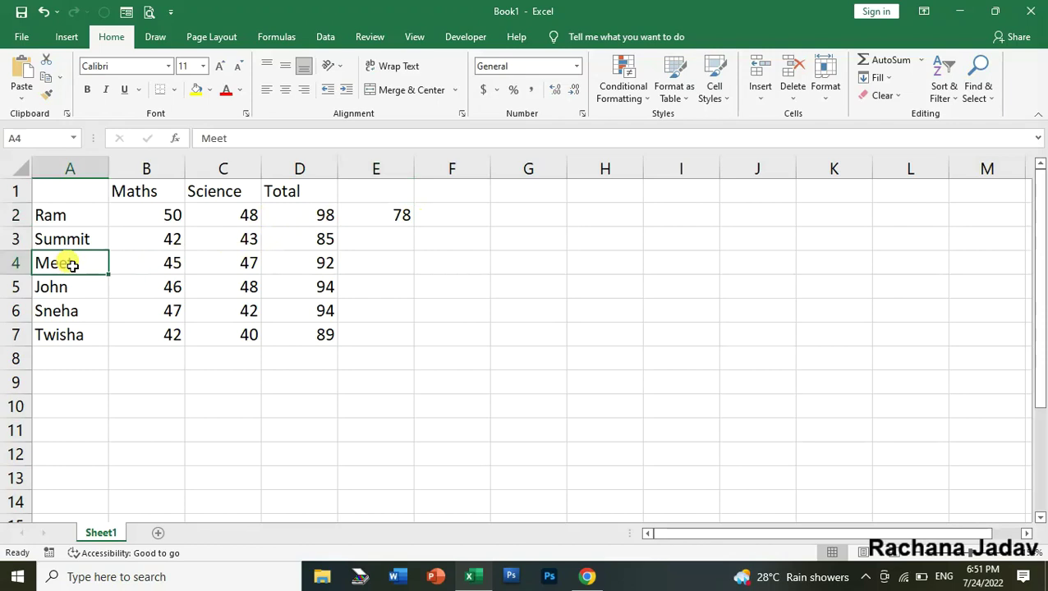
{"action": "key", "text": "shift+space"}
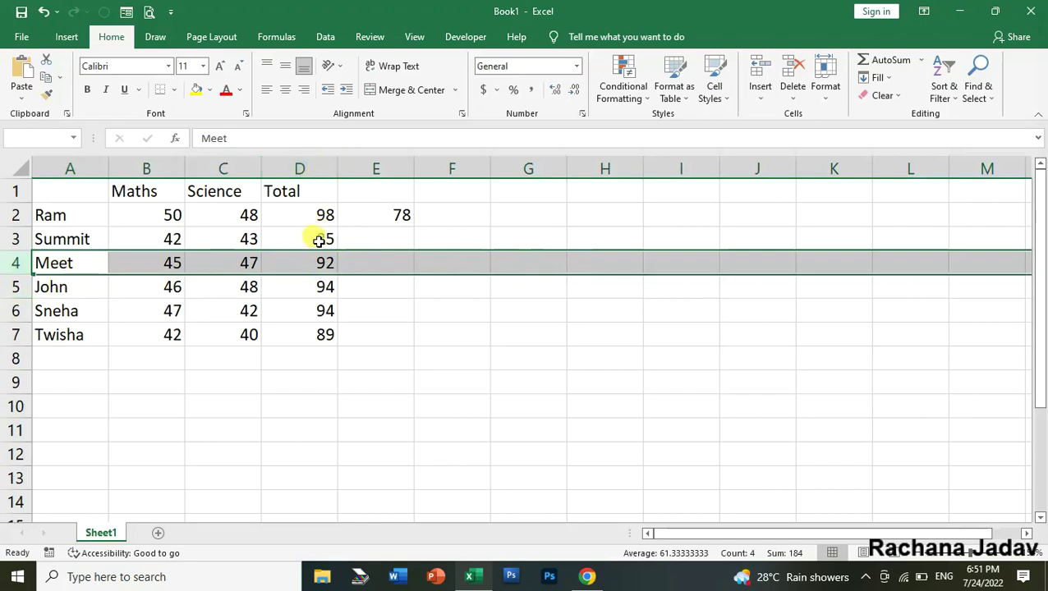
{"action": "left_click", "coordinate": [306, 261]}
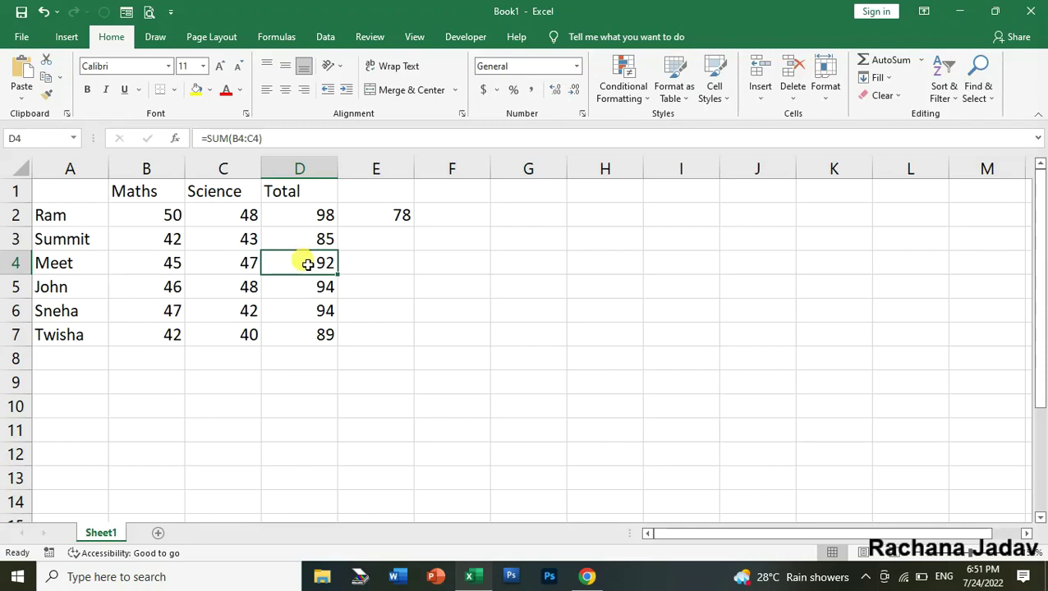
{"action": "key", "text": "ctrl+space"}
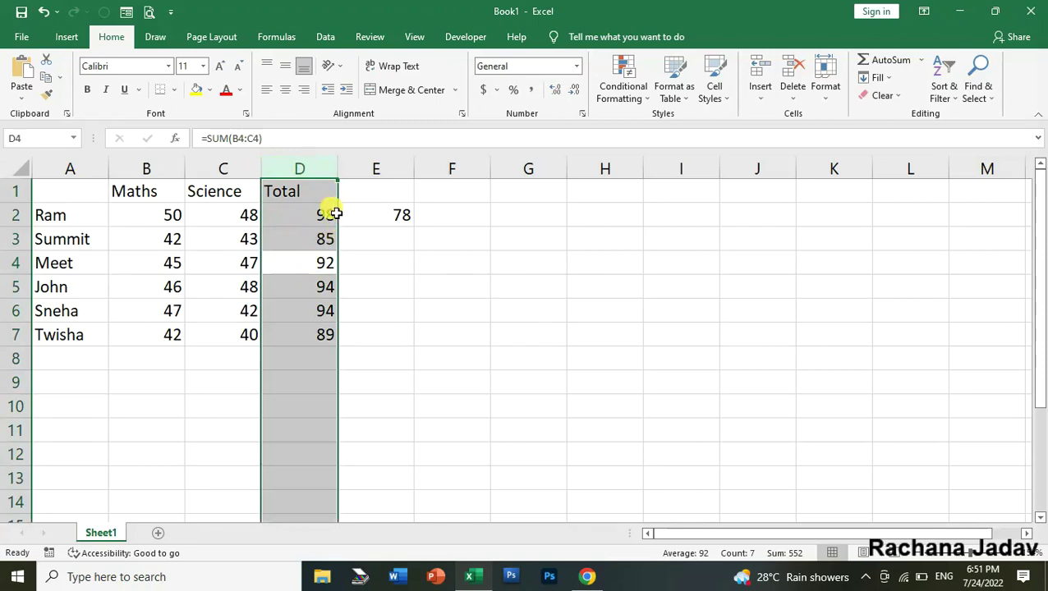
{"action": "left_click", "coordinate": [309, 297]}
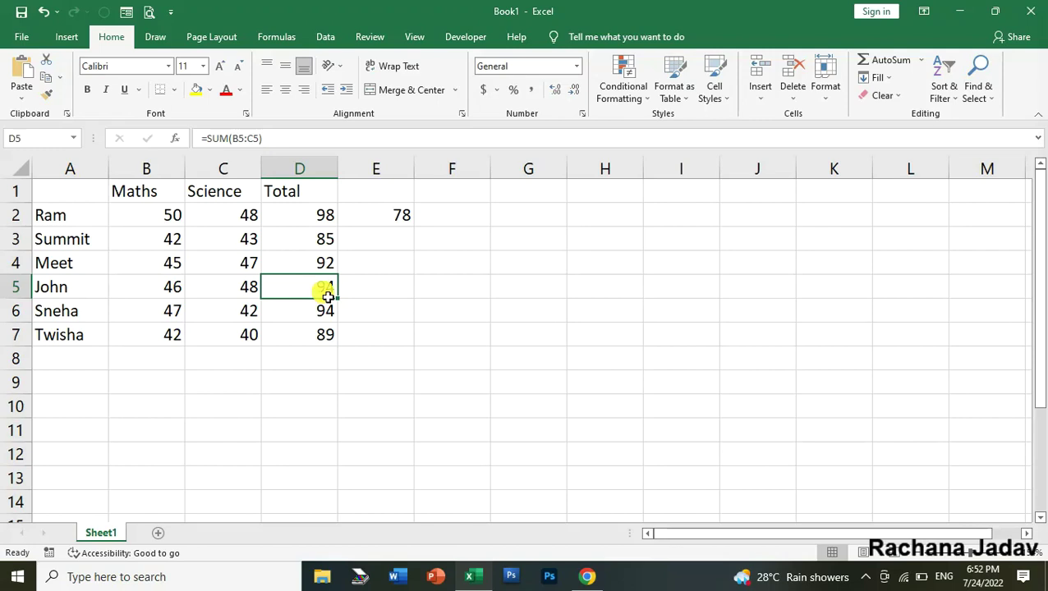
- Jump to cell A1 with Ctrl+Home, then to the last used cell with Ctrl+End
{"action": "key", "text": "ctrl+Home"}
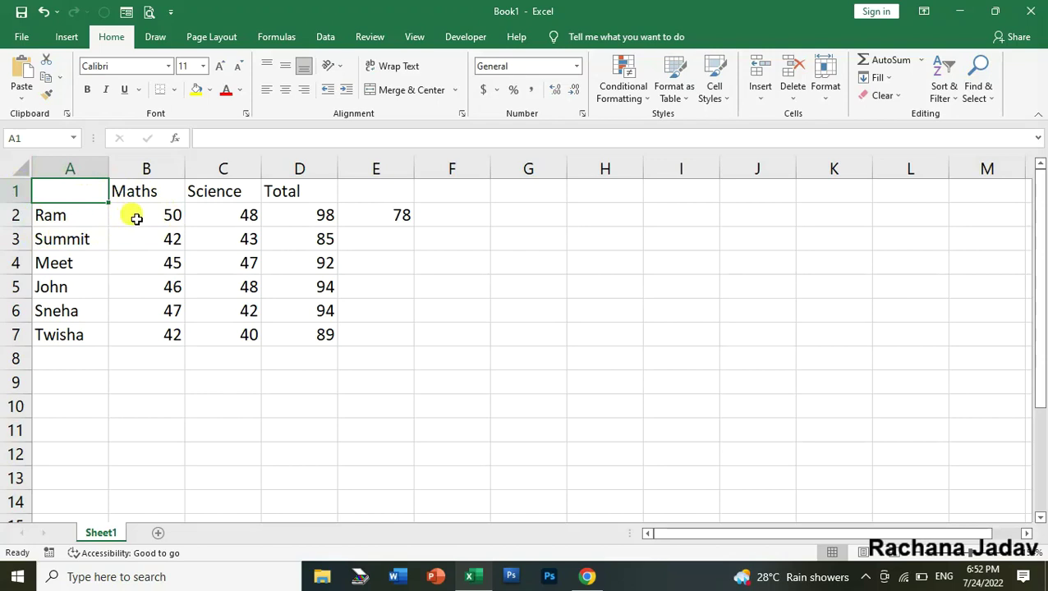
{"action": "left_click", "coordinate": [67, 268]}
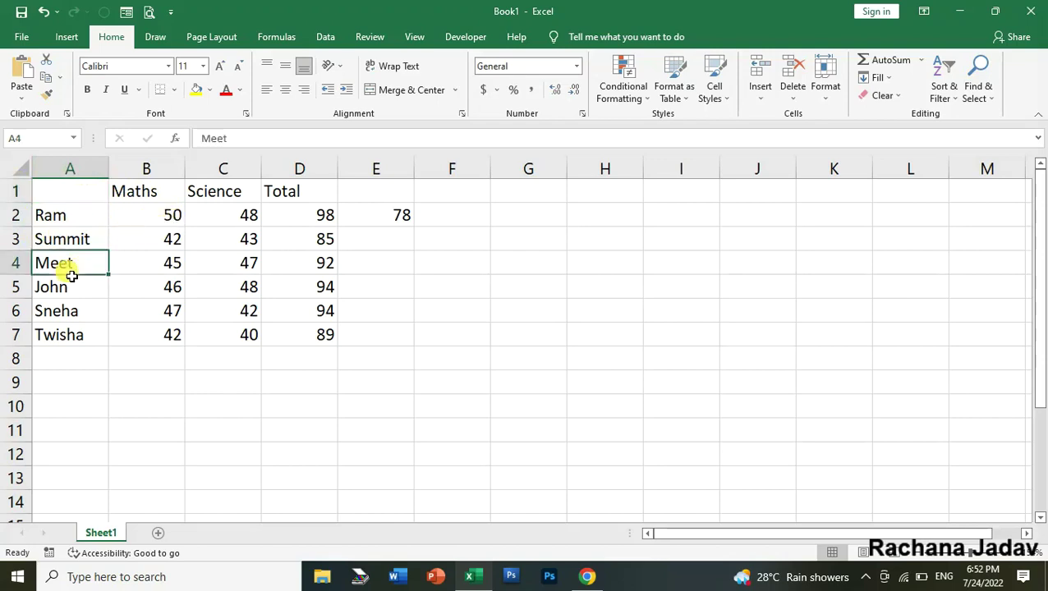
{"action": "left_click", "coordinate": [77, 219]}
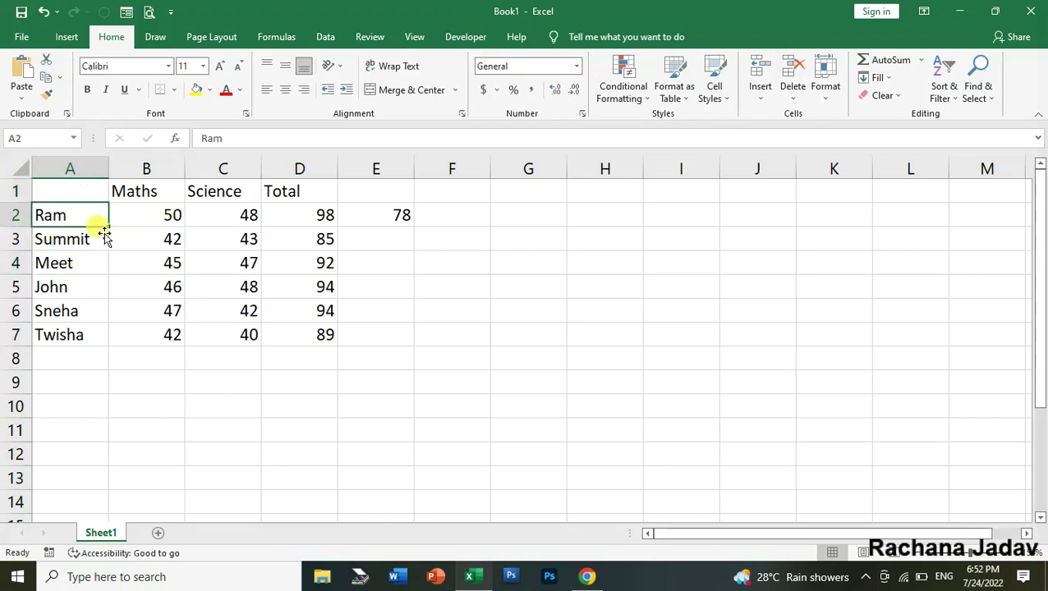
{"action": "key", "text": "ctrl+End"}
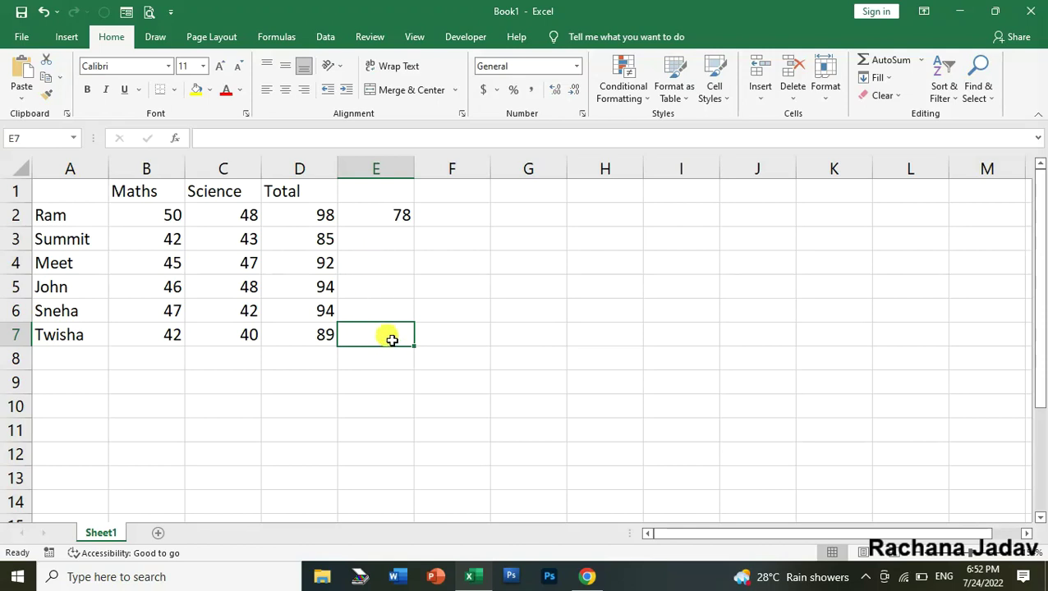
- Enter the letter 'j' in cell F7 beside Twisha's row
{"action": "left_click", "coordinate": [386, 294]}
{"action": "left_click", "coordinate": [466, 343]}
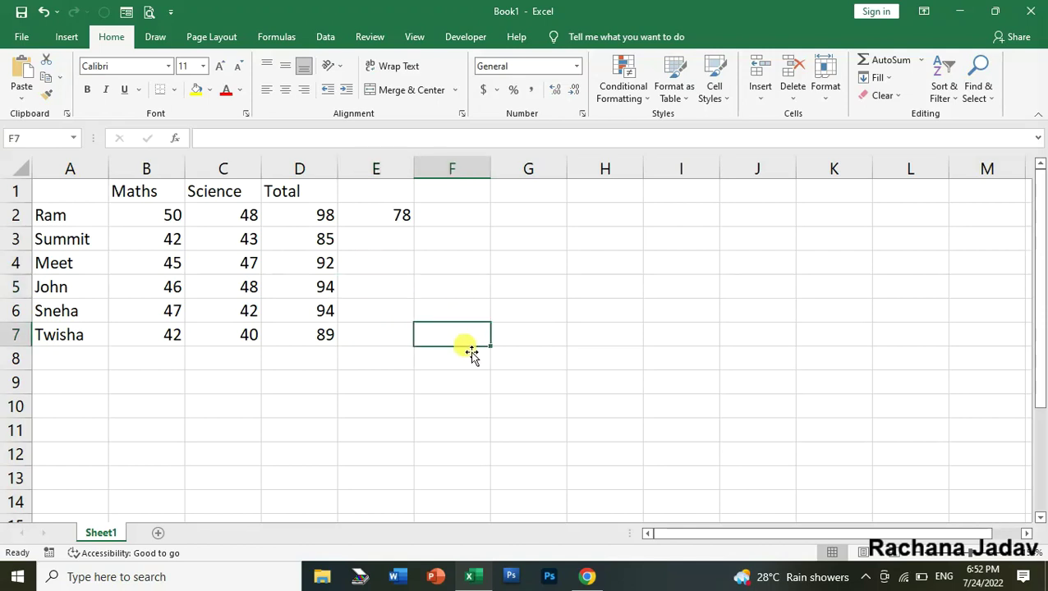
{"action": "type", "text": "j"}
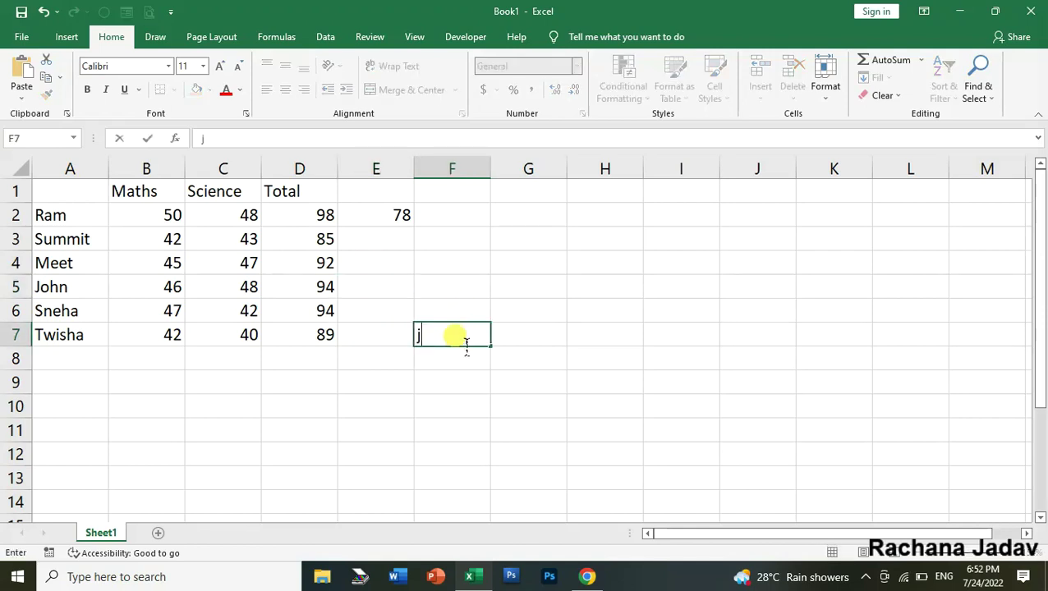
{"action": "left_click", "coordinate": [428, 291]}
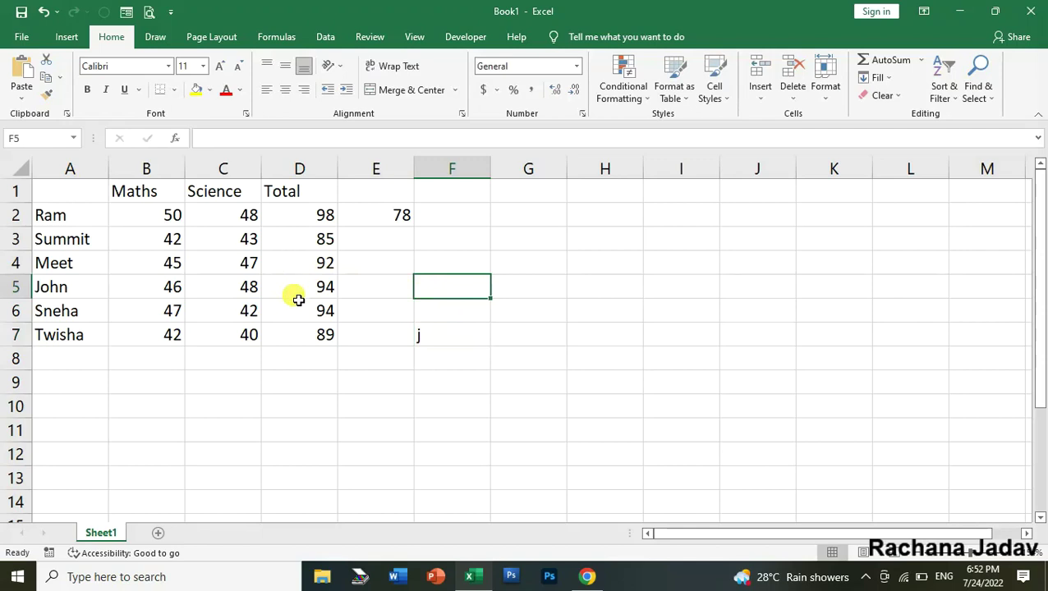
{"action": "key", "text": "Down"}
{"action": "key", "text": "Down"}
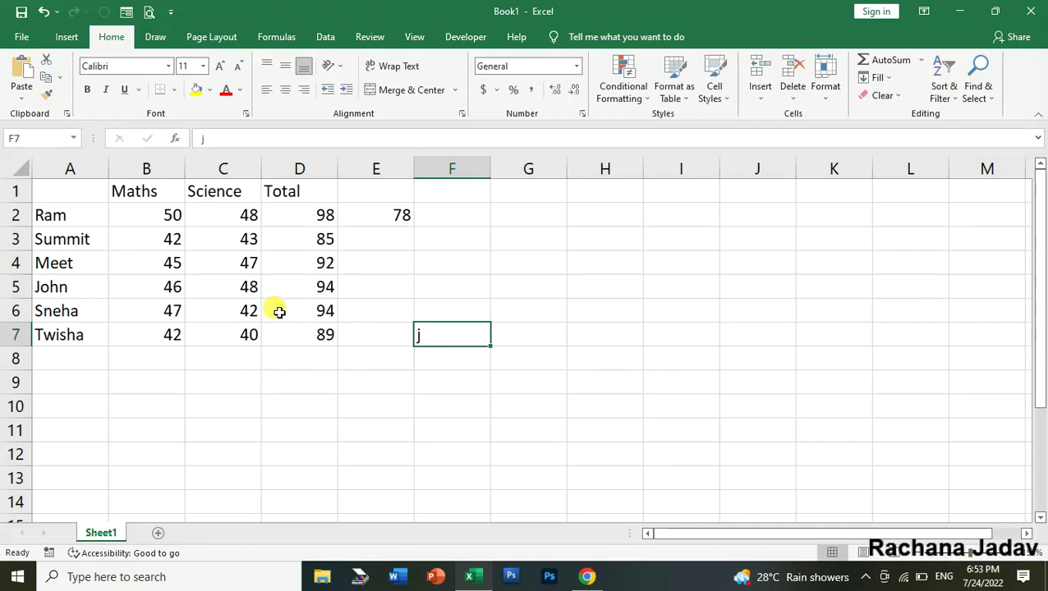
{"action": "left_click", "coordinate": [313, 338]}
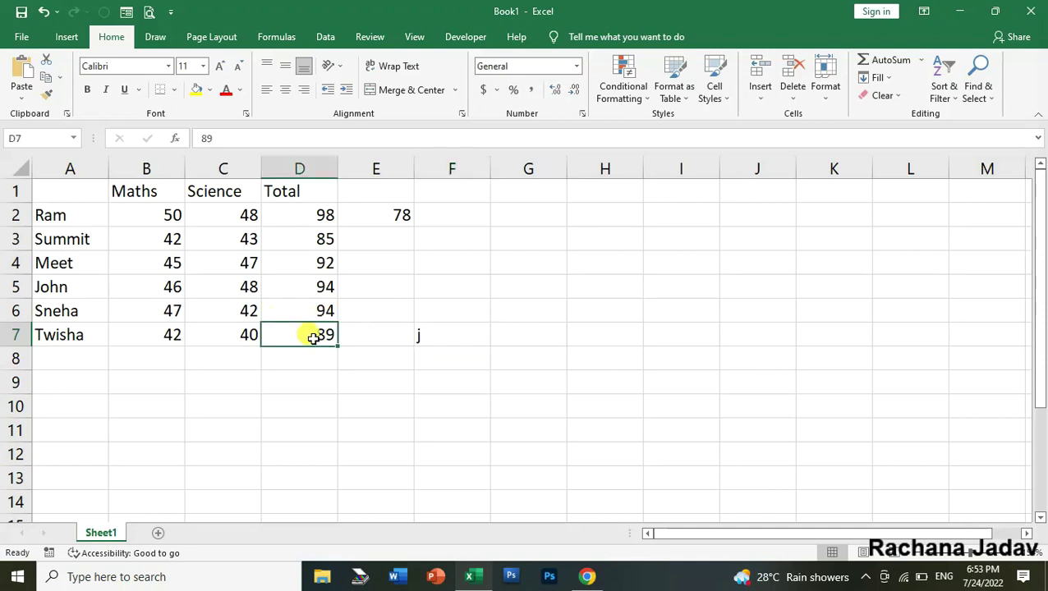
{"action": "key", "text": "Home"}
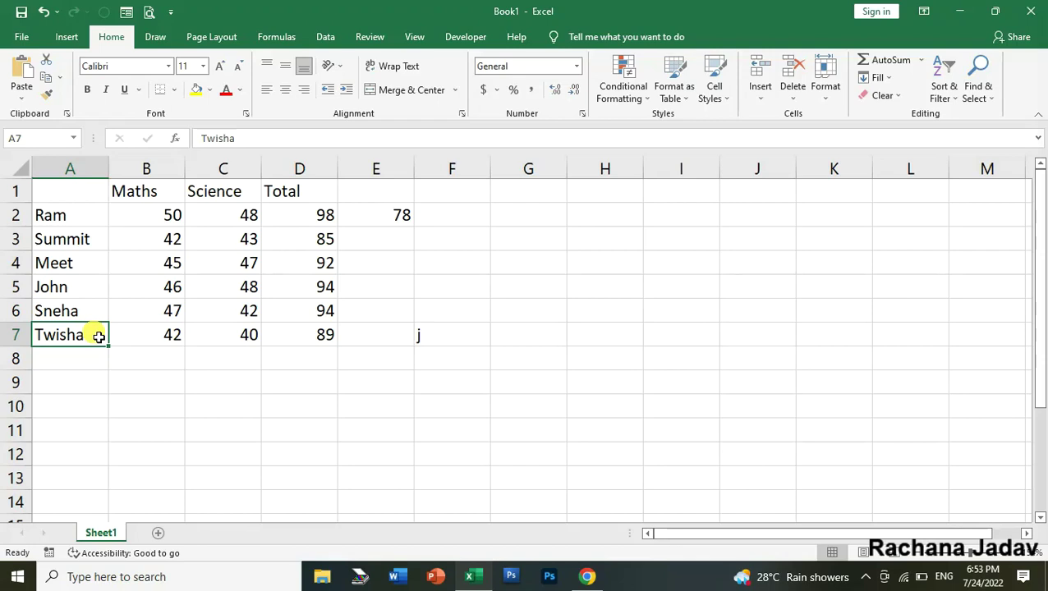
{"action": "left_click", "coordinate": [150, 264]}
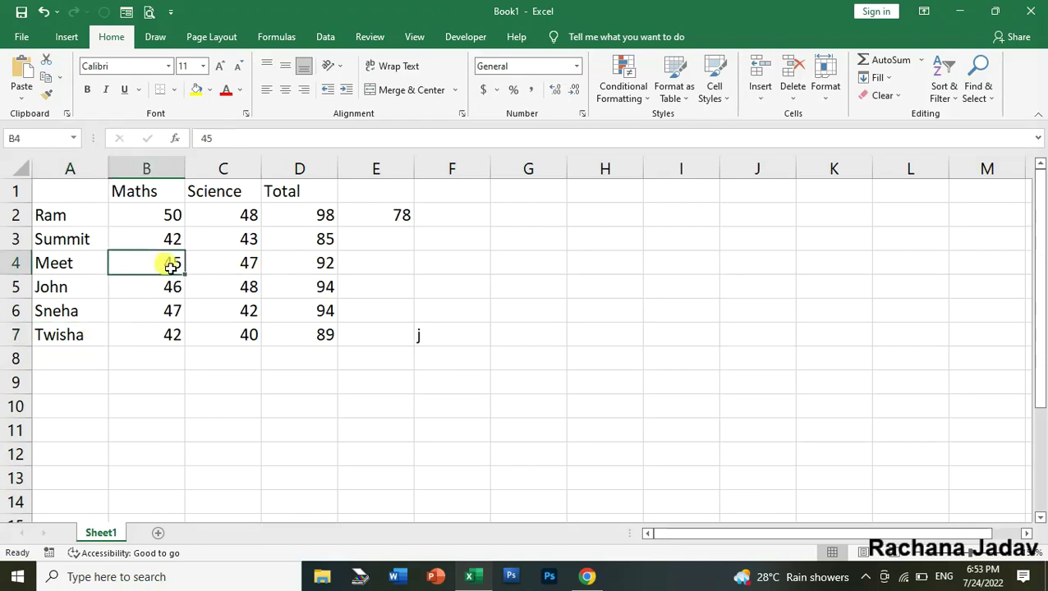
{"action": "key", "text": "Right"}
{"action": "key", "text": "Right"}
{"action": "key", "text": "Right"}
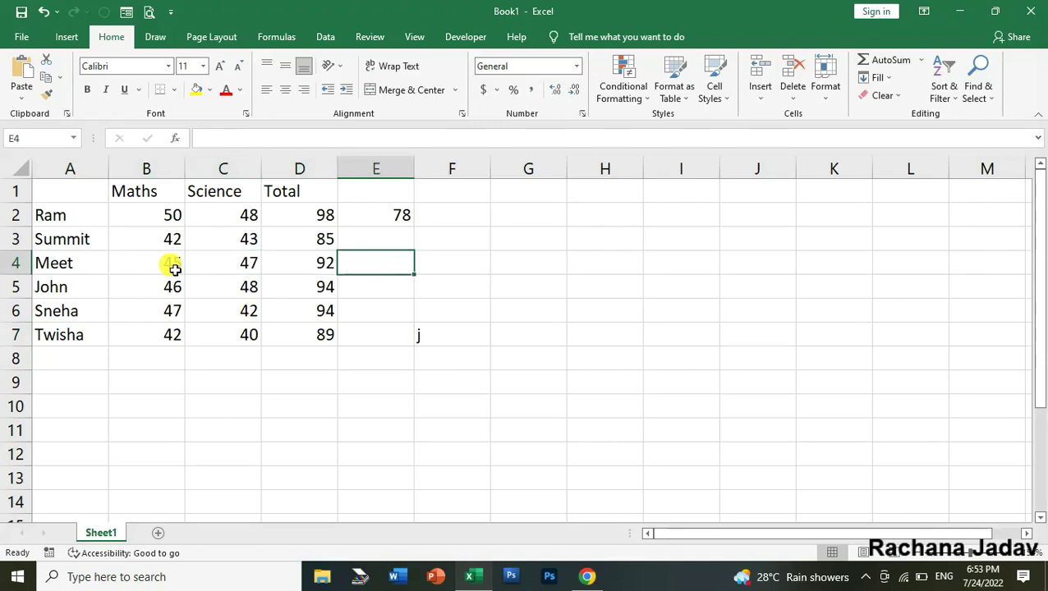
{"action": "key", "text": "Right"}
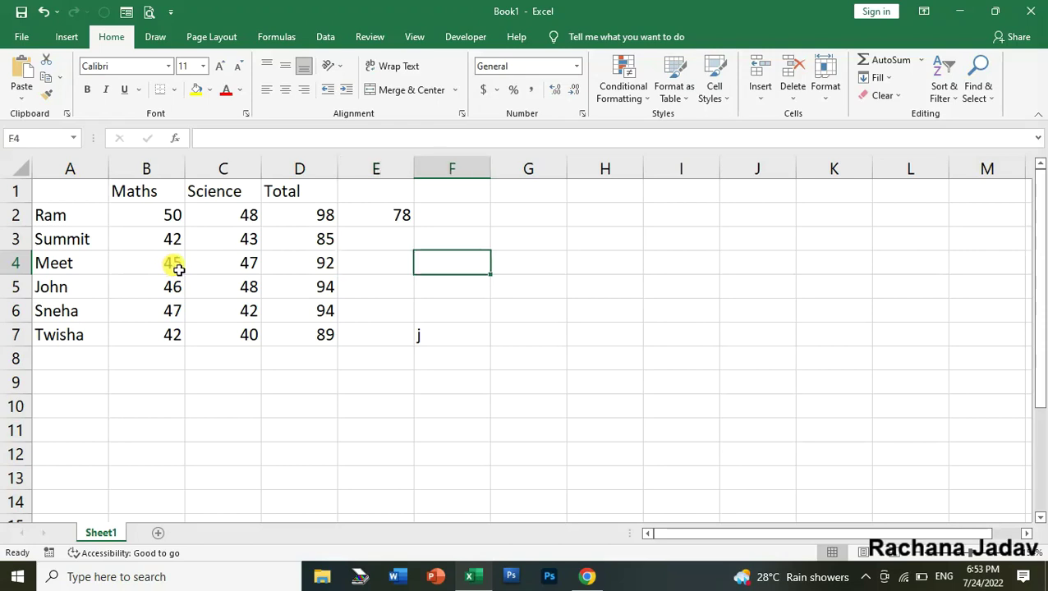
{"action": "key", "text": "Right"}
{"action": "key", "text": "Right"}
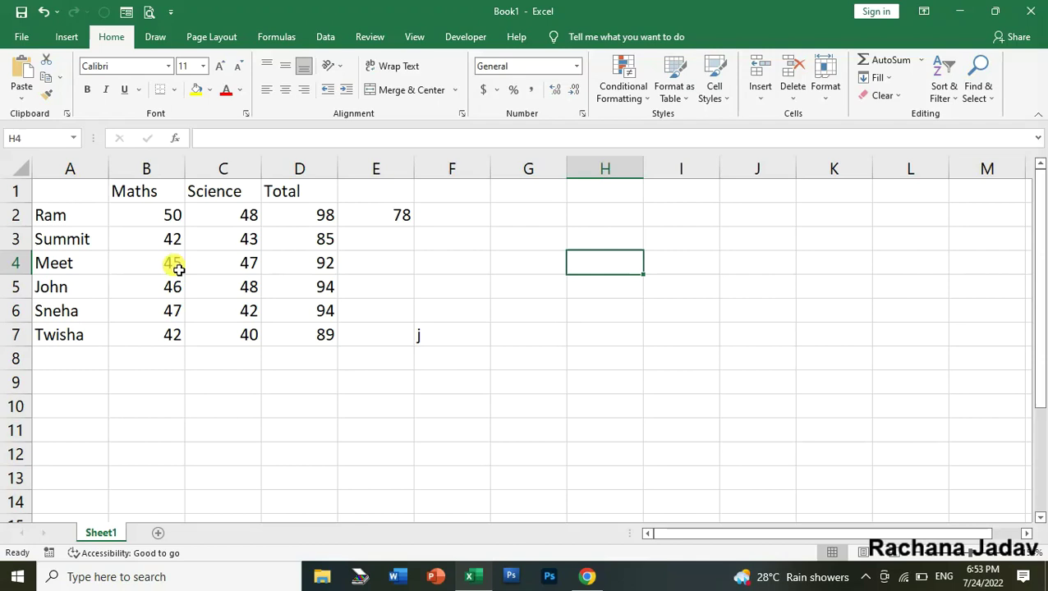
{"action": "key", "text": "Left"}
{"action": "key", "text": "Left"}
{"action": "key", "text": "Left"}
{"action": "key", "text": "Left"}
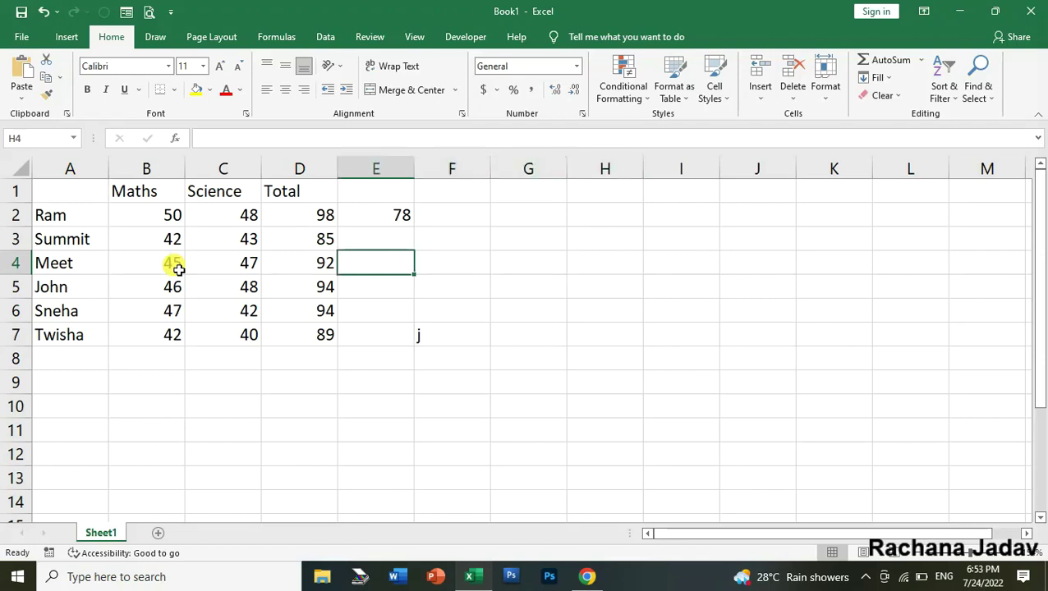
{"action": "key", "text": "Left"}
{"action": "key", "text": "Left"}
{"action": "key", "text": "Left"}
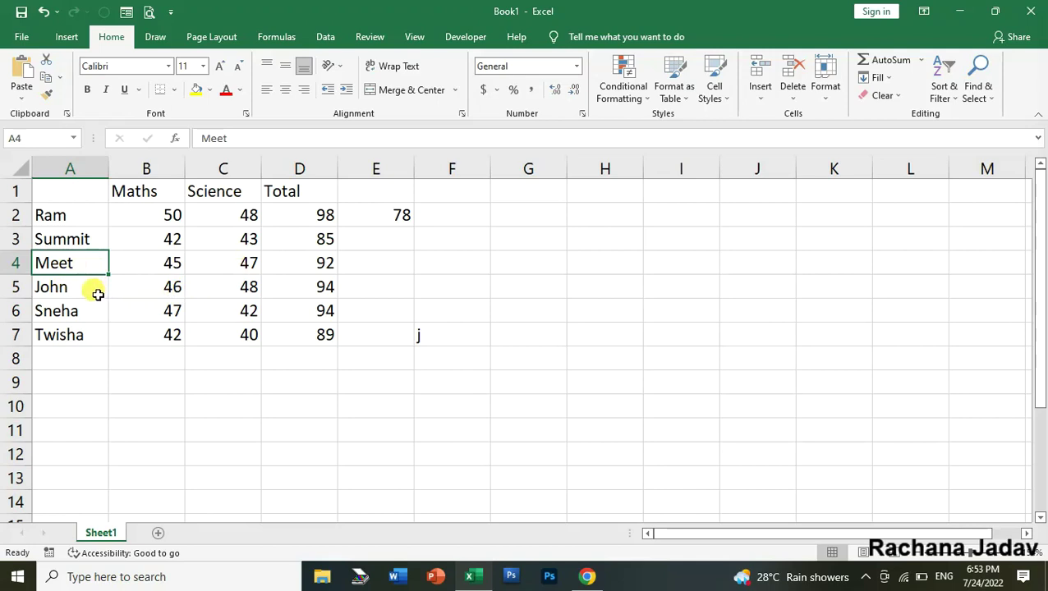
- Edit names in place with F2: A5 from John to Johnathan, A6 from Sneha to Snehal
{"action": "left_click", "coordinate": [96, 293]}
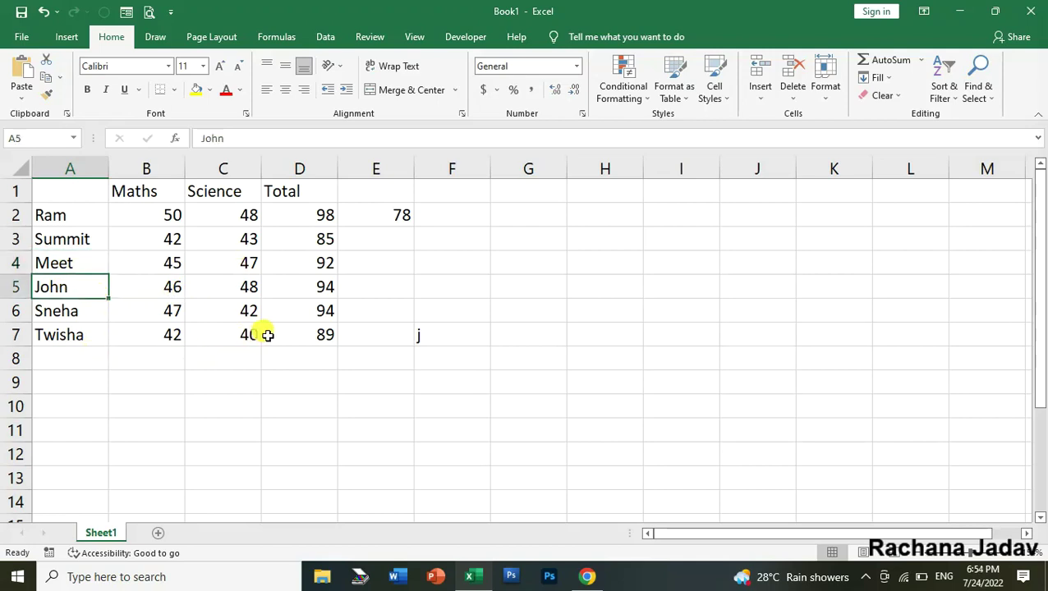
{"action": "key", "text": "F2"}
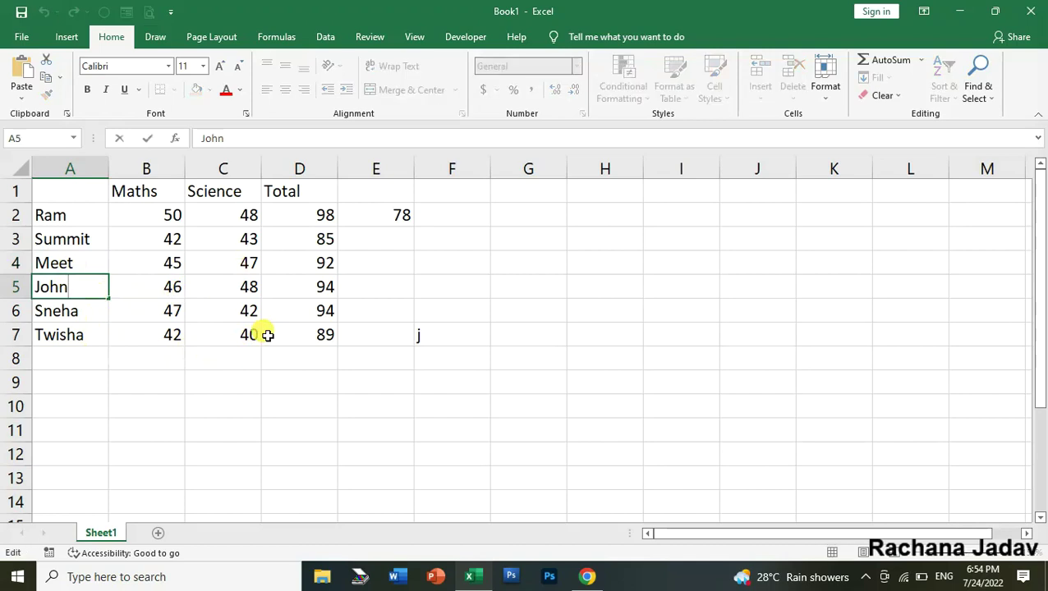
{"action": "type", "text": "athan"}
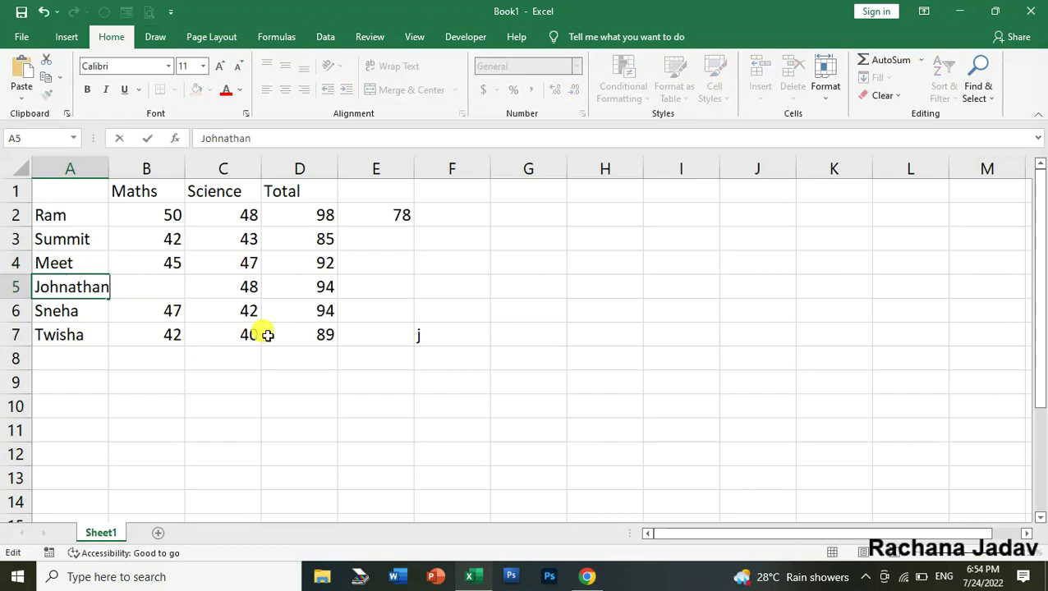
{"action": "key", "text": "Return"}
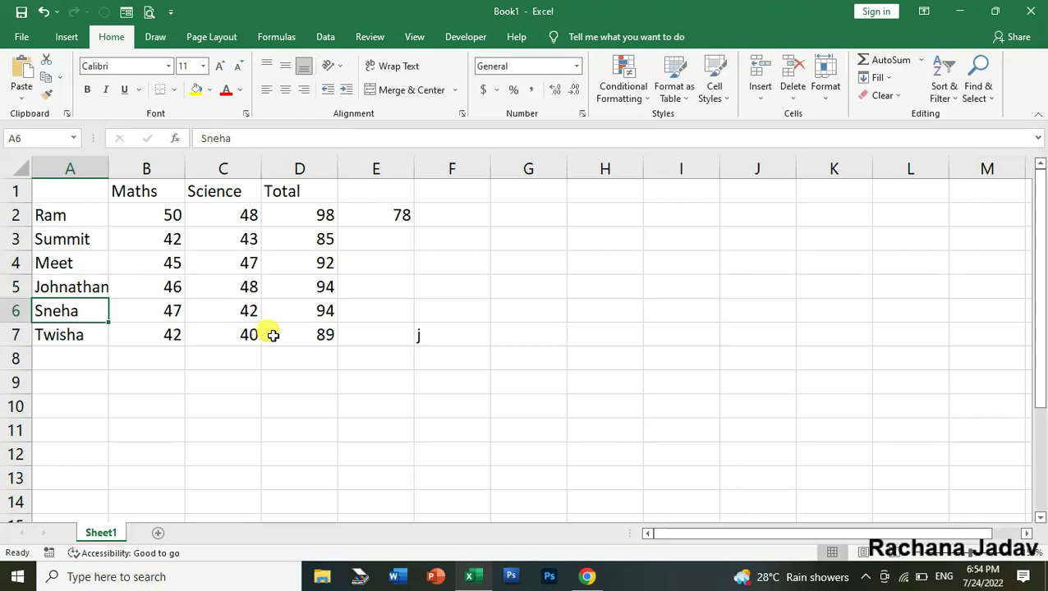
{"action": "key", "text": "F2"}
{"action": "type", "text": "l"}
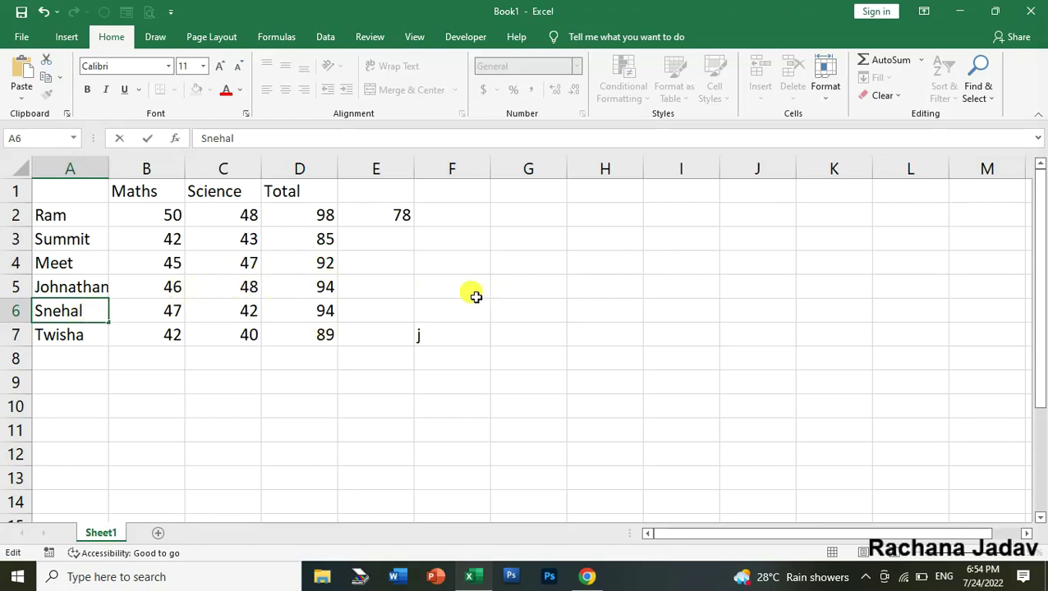
{"action": "left_click", "coordinate": [403, 222]}
- Enter 80 in cell E3, leaving E4 empty after cancelling a trial 85
{"action": "left_click", "coordinate": [392, 264]}
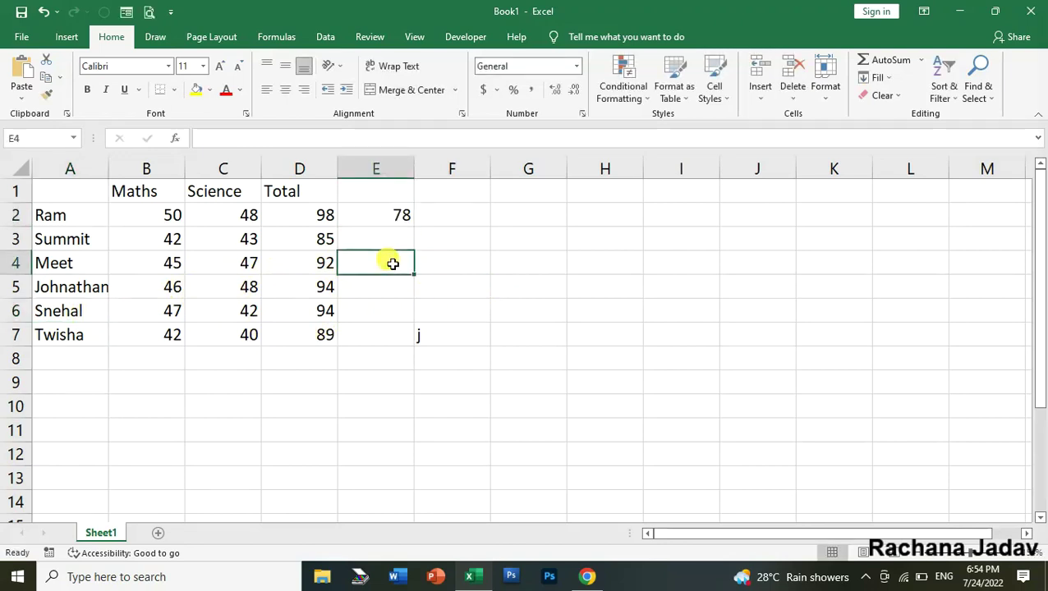
{"action": "type", "text": "85"}
{"action": "key", "text": "Escape"}
{"action": "double_click", "coordinate": [395, 242]}
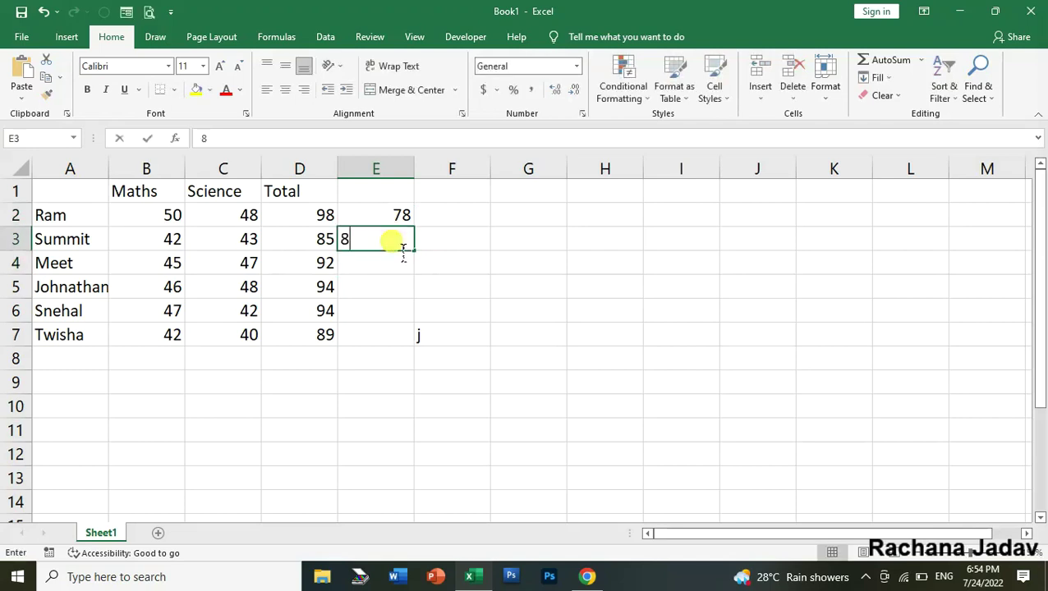
{"action": "type", "text": "80"}
{"action": "key", "text": "Return"}
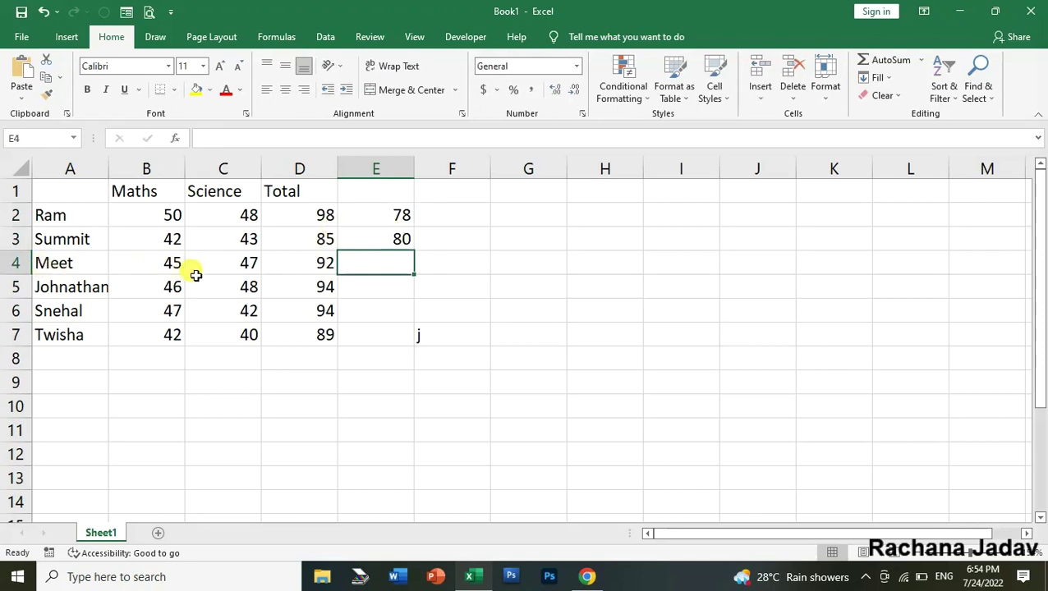
- Select row 4, the whole sheet, then column E, and return to A1 with Ctrl+Home
{"action": "key", "text": "shift+space"}
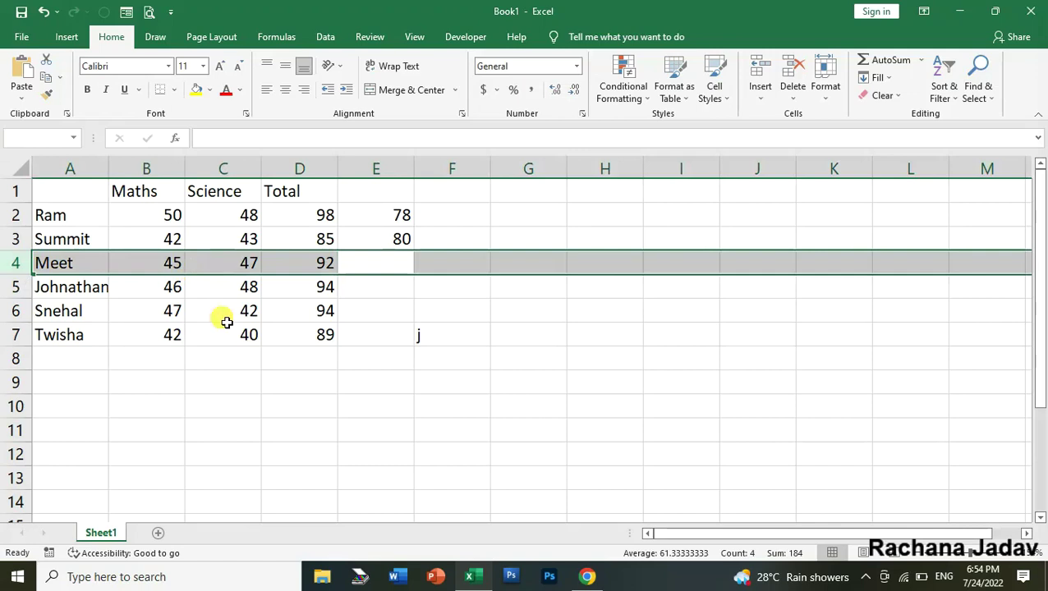
{"action": "key", "text": "ctrl+a"}
{"action": "left_click", "coordinate": [387, 298]}
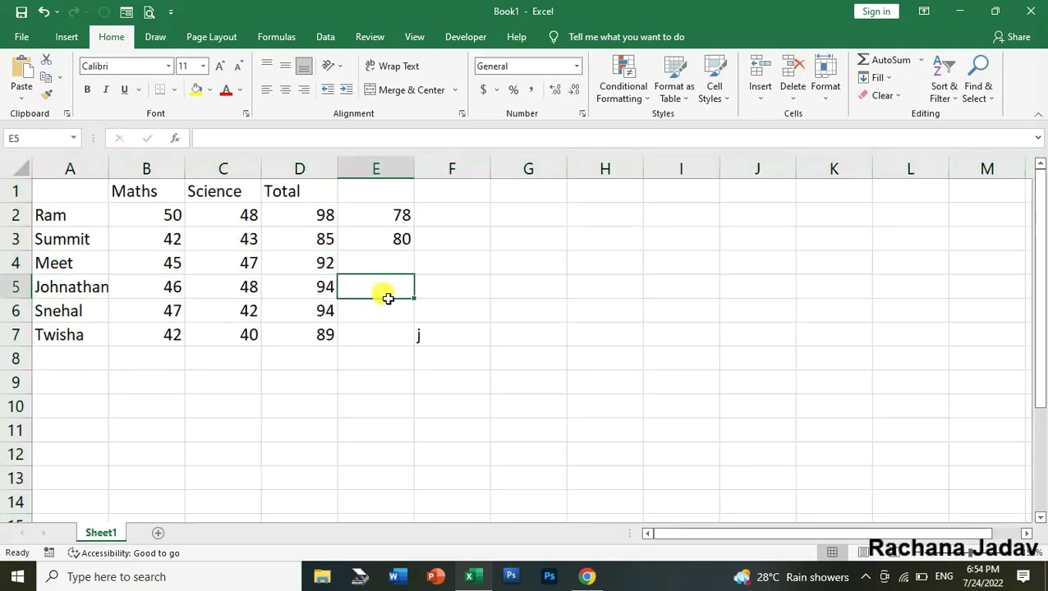
{"action": "key", "text": "ctrl+space"}
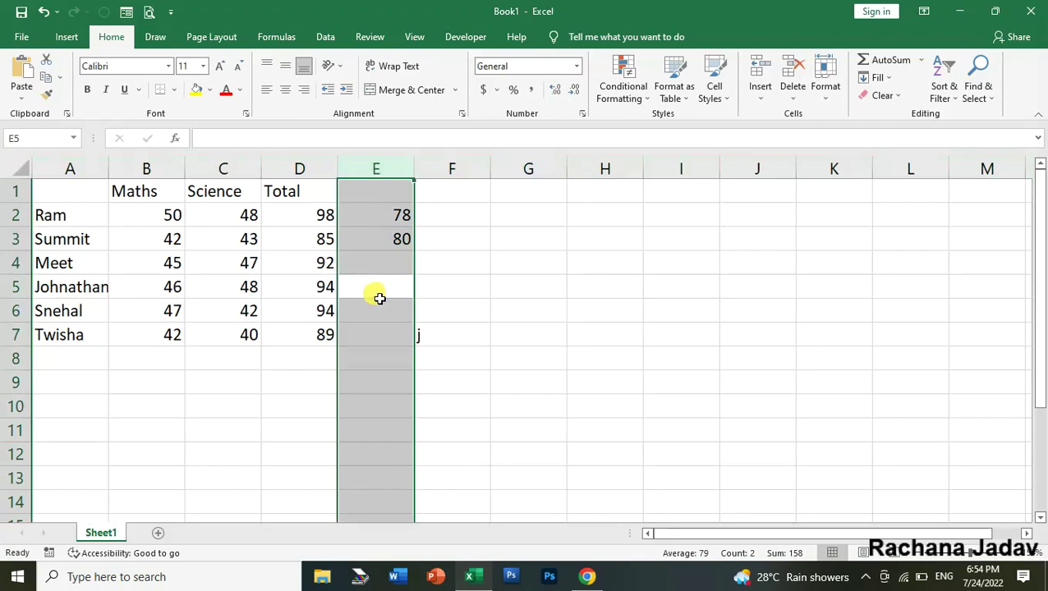
{"action": "left_click", "coordinate": [315, 284]}
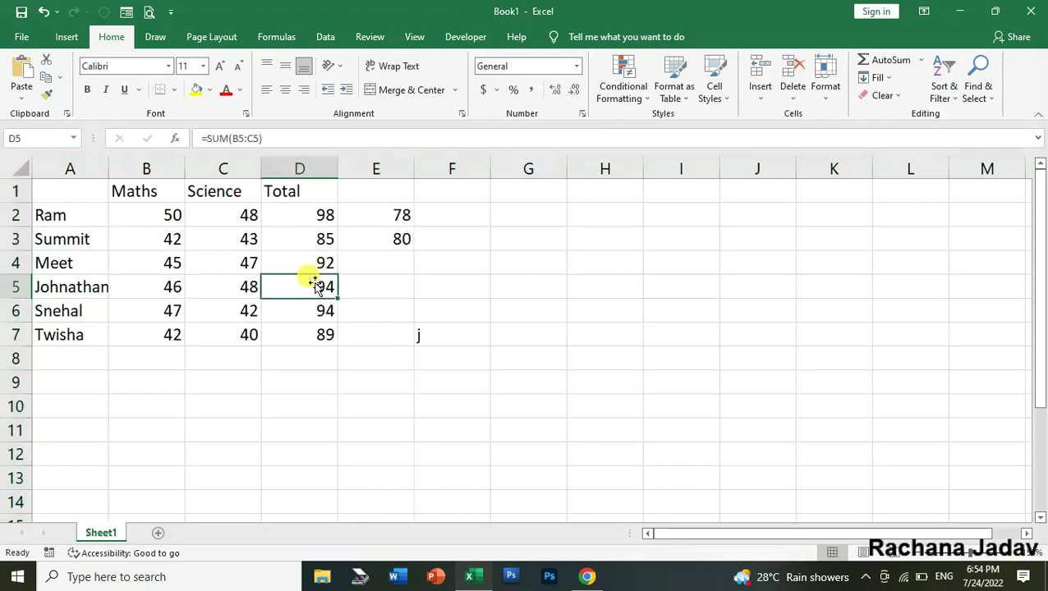
{"action": "key", "text": "ctrl+Home"}
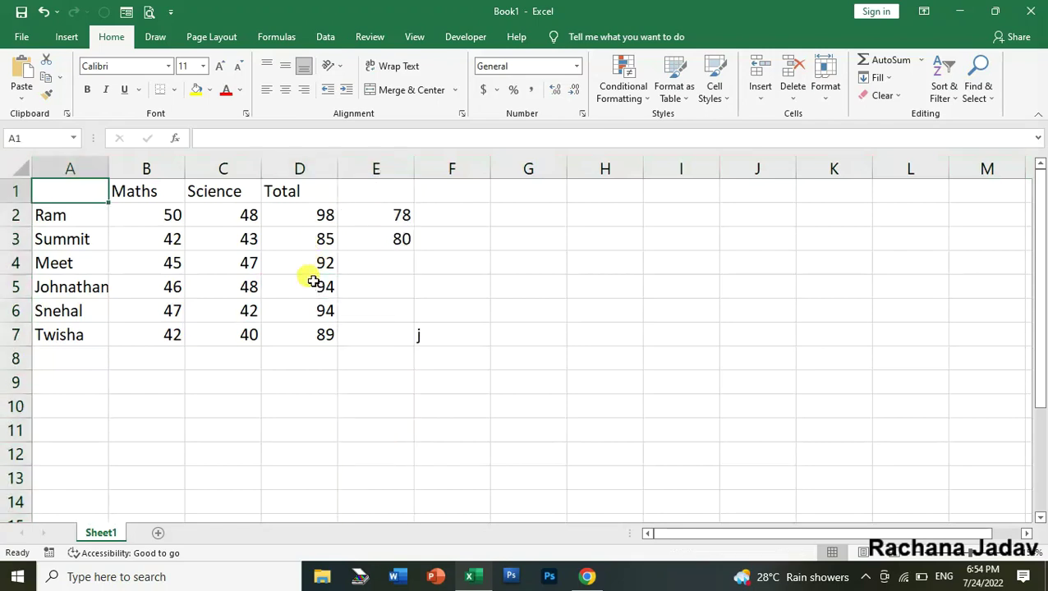
- Navigate to Twisha's Maths mark in B7 using Ctrl+End, Home and arrow keys
{"action": "left_click", "coordinate": [87, 246]}
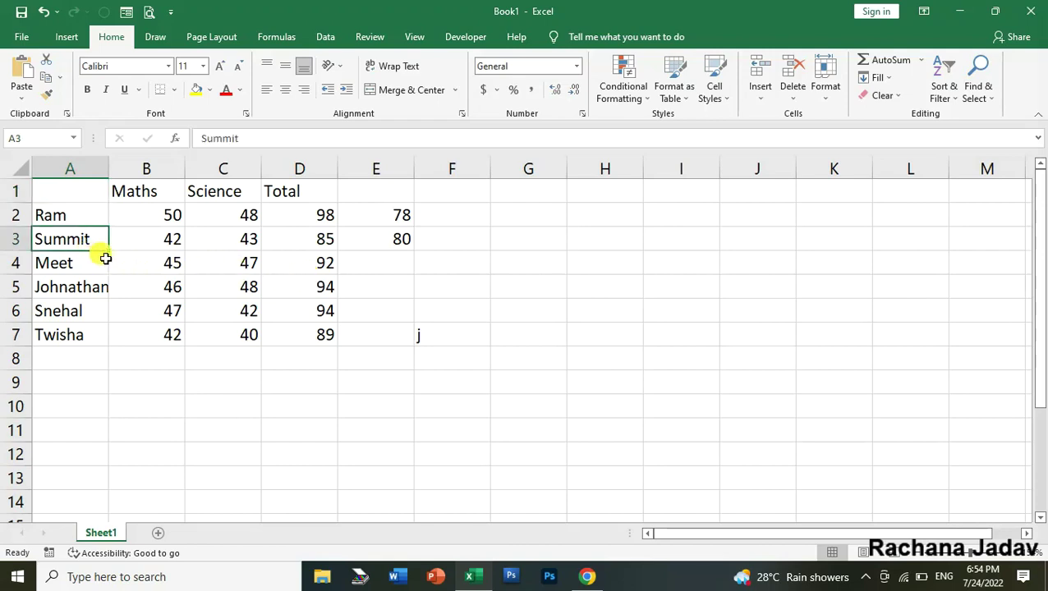
{"action": "key", "text": "ctrl+End"}
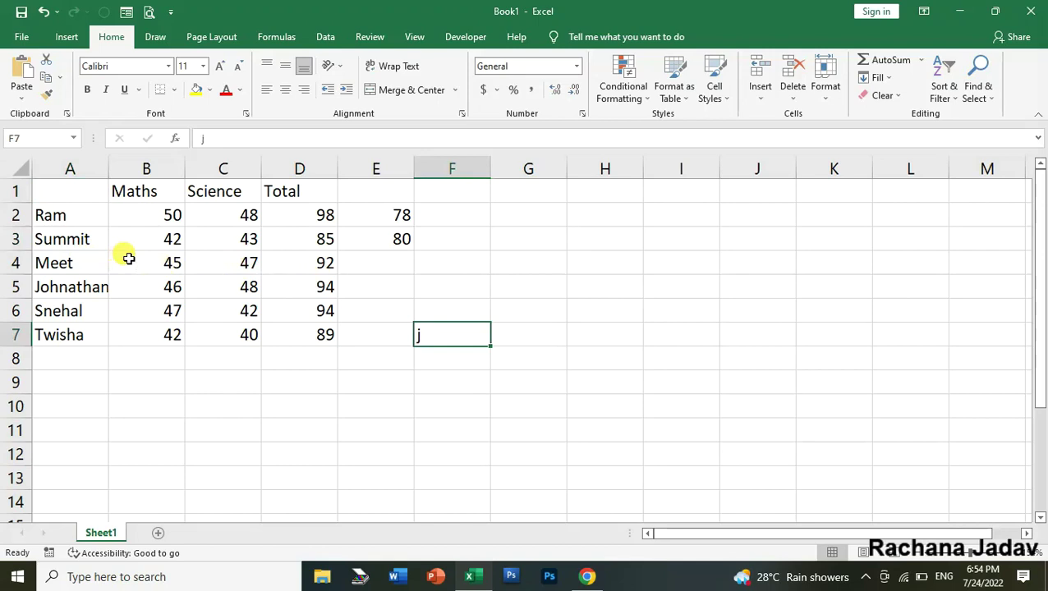
{"action": "key", "text": "Home"}
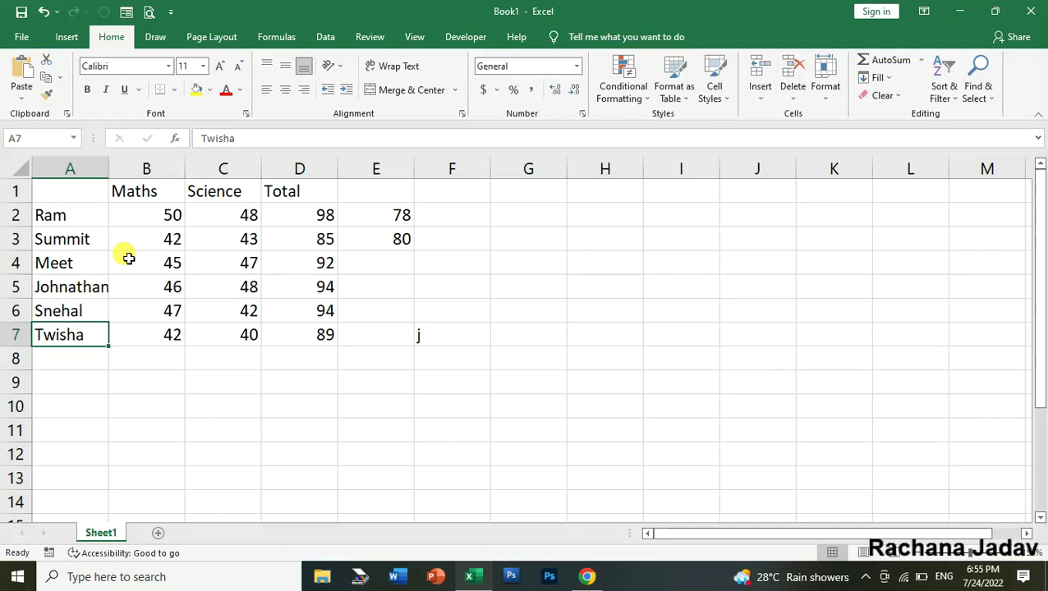
{"action": "key", "text": "Right"}
{"action": "key", "text": "Right"}
{"action": "key", "text": "Right"}
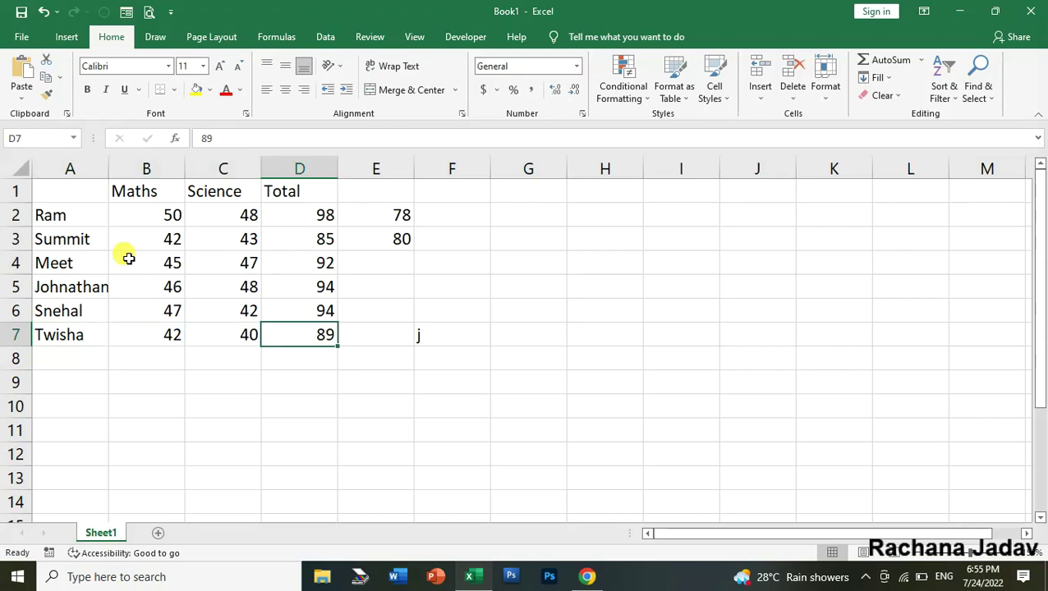
{"action": "key", "text": "Left"}
{"action": "key", "text": "Left"}
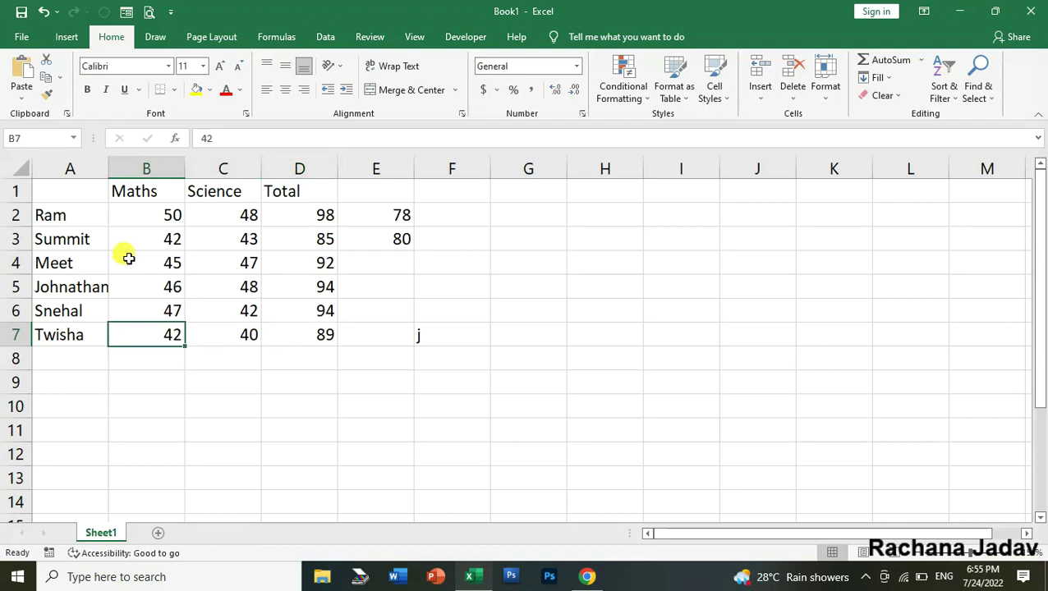
- Change Twisha's Maths mark in B7 from 42 to 48 via F2
{"action": "key", "text": "F2"}
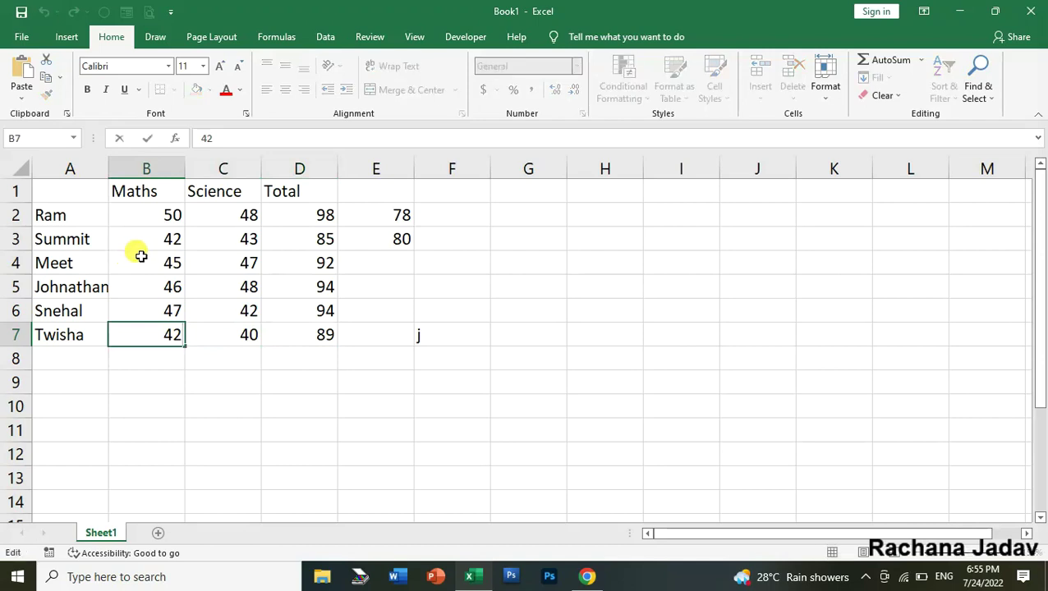
{"action": "key", "text": "BackSpace"}
{"action": "key", "text": "BackSpace"}
{"action": "type", "text": "48"}
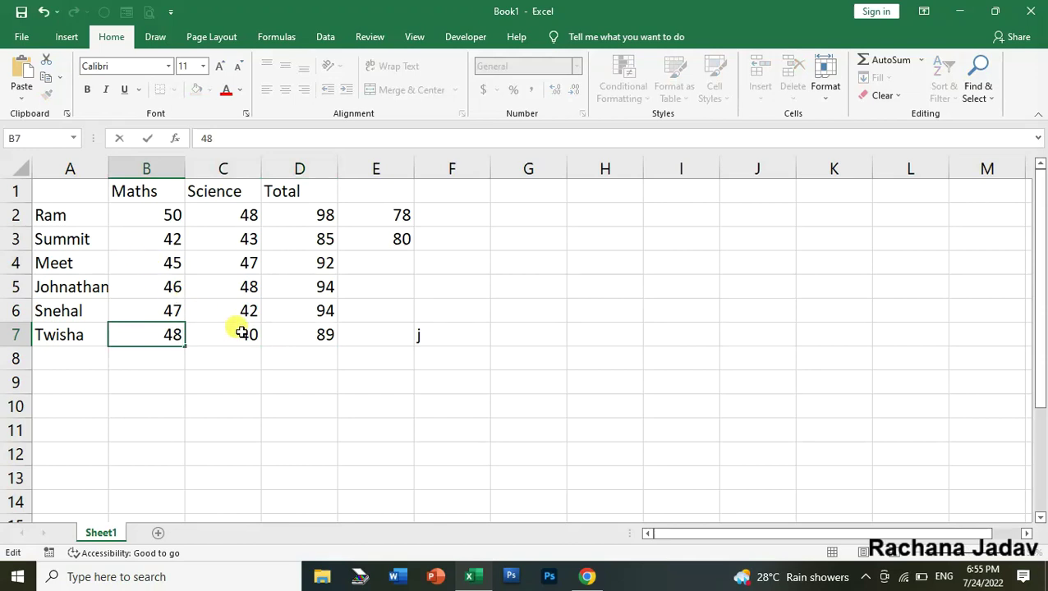